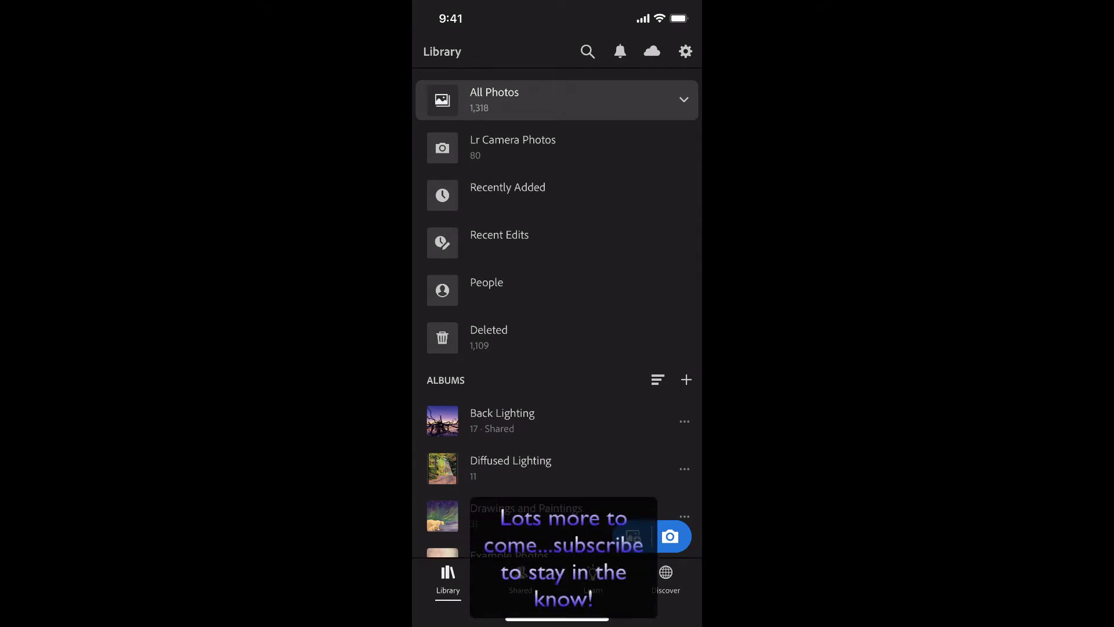
Open the All Photos grid and show contributor, then file type, overlays on thumbnails
{"action": "mouse_move", "coordinate": [591, 428]}
{"action": "left_mouse_down"}
{"action": "mouse_move", "coordinate": [610, 369]}
{"action": "mouse_move", "coordinate": [610, 417]}
{"action": "left_mouse_up"}
{"action": "left_click", "coordinate": [629, 93]}
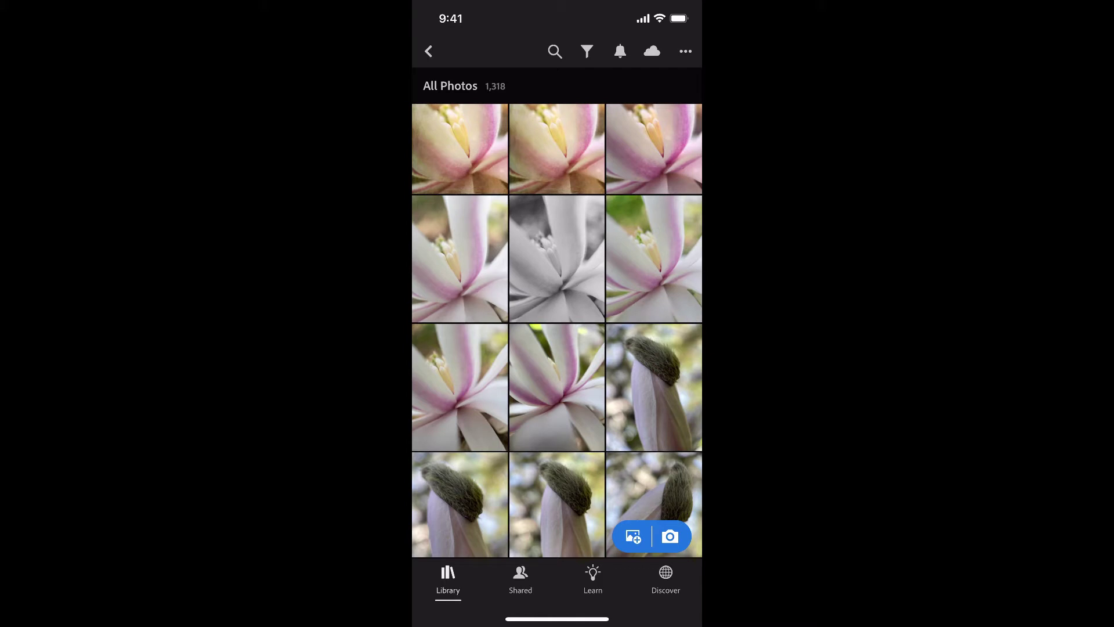
{"action": "left_click", "coordinate": [623, 269]}
{"action": "left_click", "coordinate": [629, 270]}
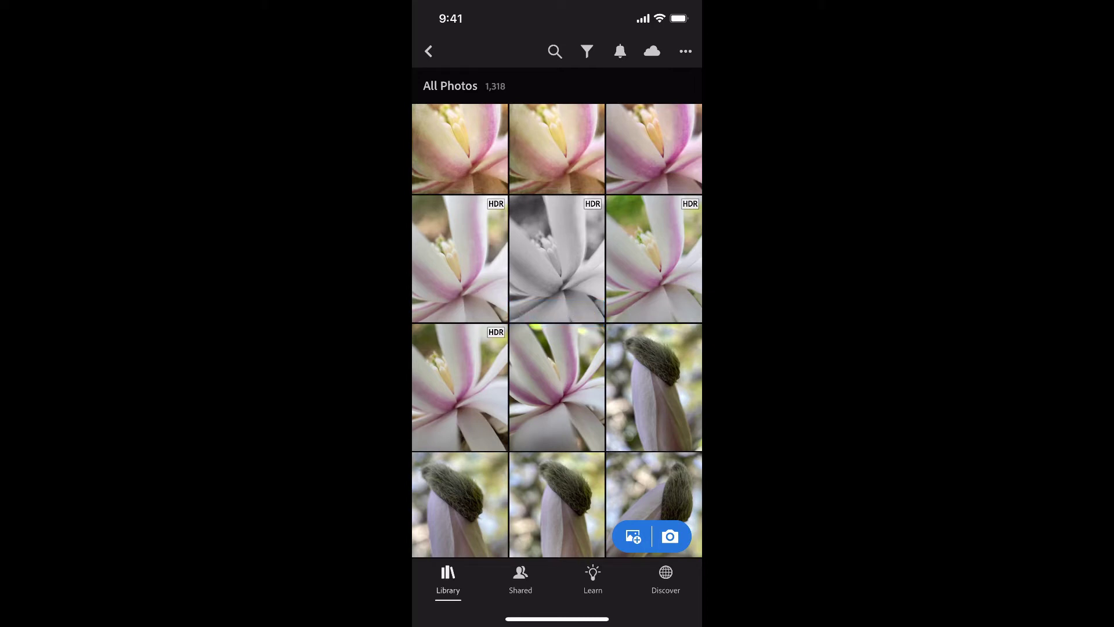
Cycle through flags/ratings, date/dimensions/filename and exposure EXIF overlays, ending with all overlays hidden
{"action": "left_click", "coordinate": [534, 408]}
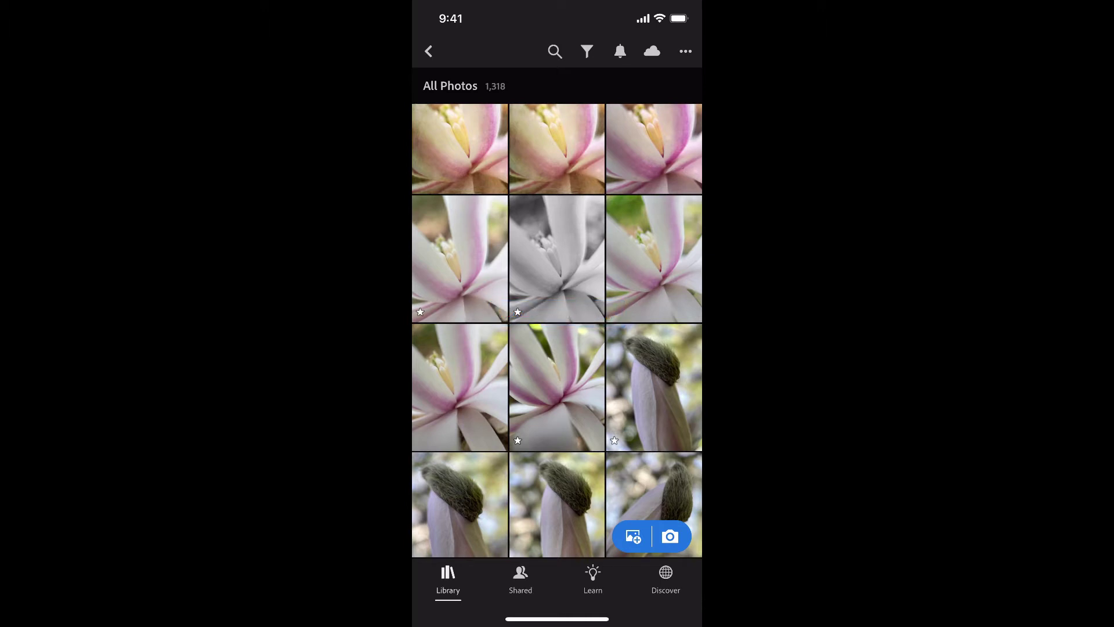
{"action": "left_click", "coordinate": [547, 373]}
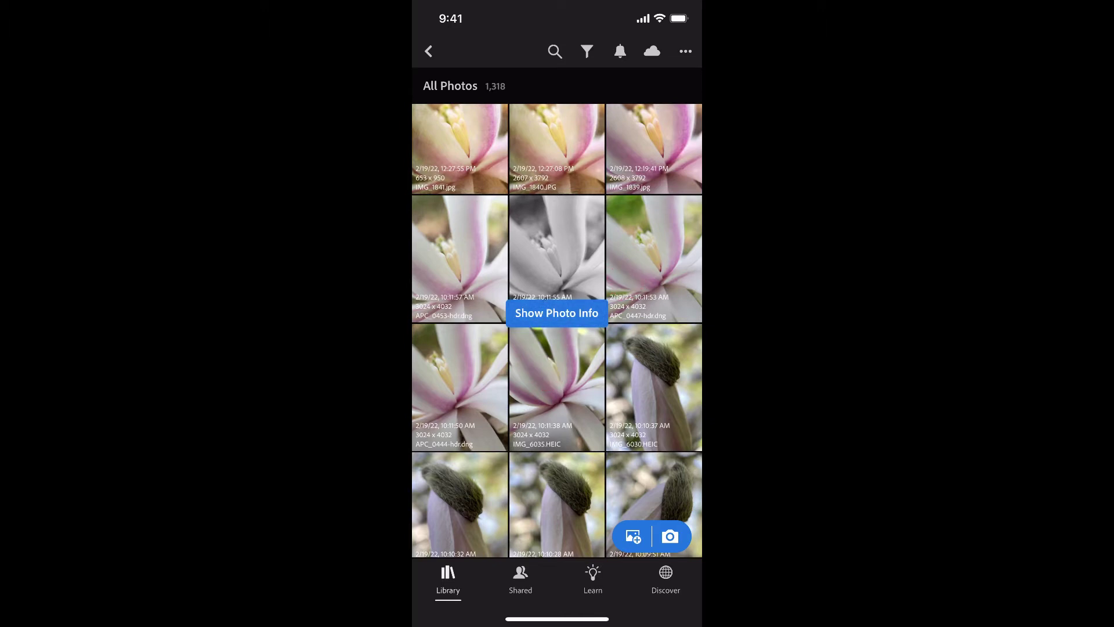
{"action": "left_click", "coordinate": [556, 383]}
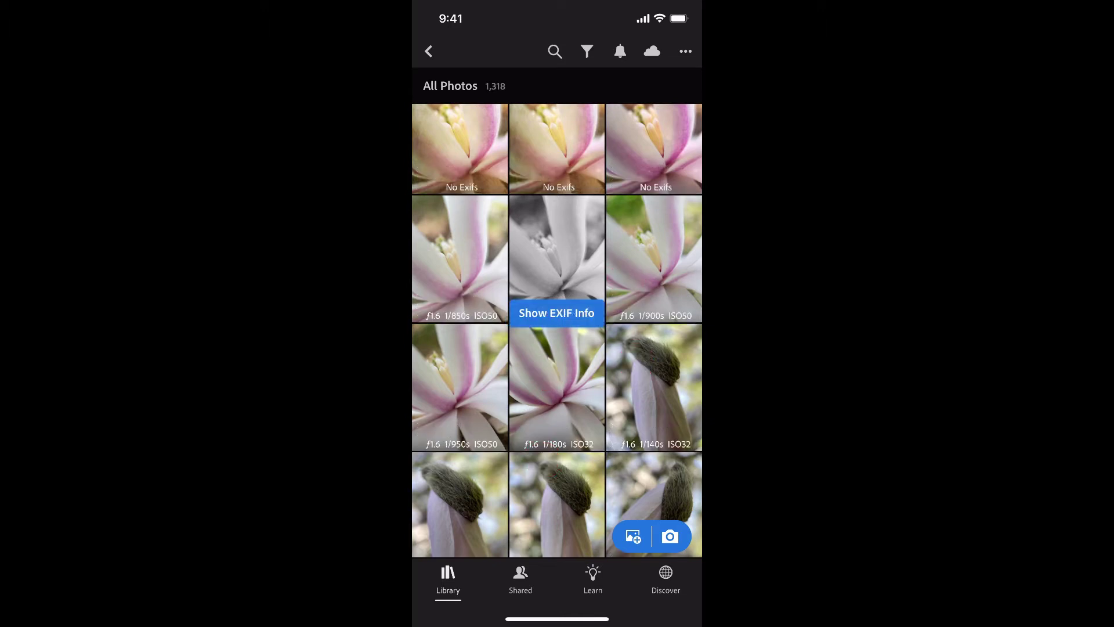
{"action": "left_click", "coordinate": [556, 383]}
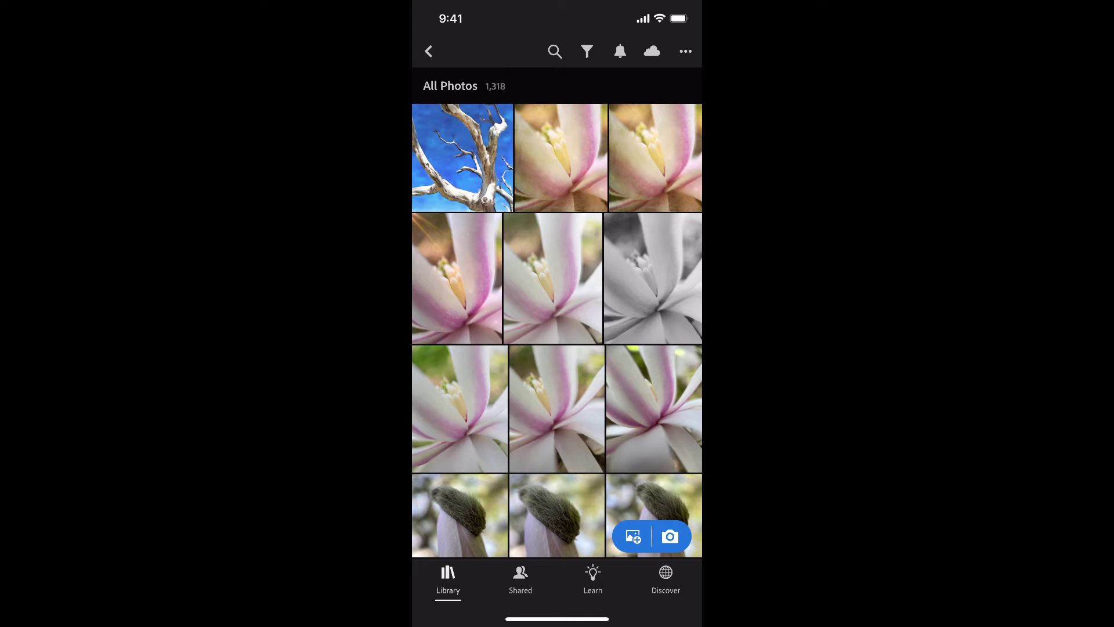
{"action": "scroll", "coordinate": [586, 315], "scroll_direction": "down", "scroll_amount": 3}
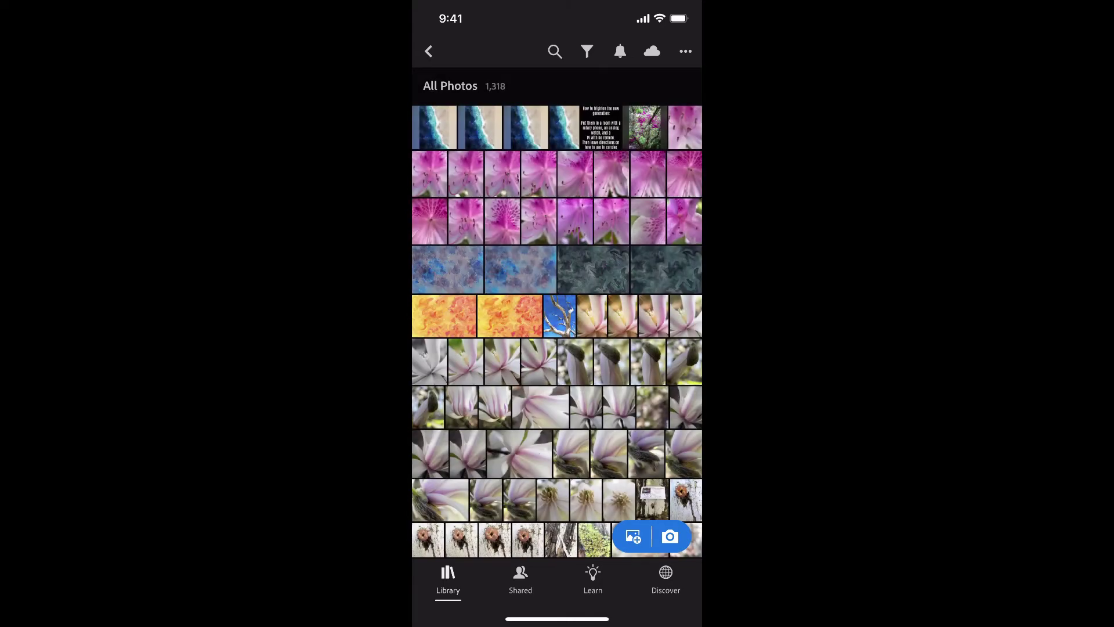
{"action": "scroll", "coordinate": [593, 377], "scroll_direction": "up", "scroll_amount": 3}
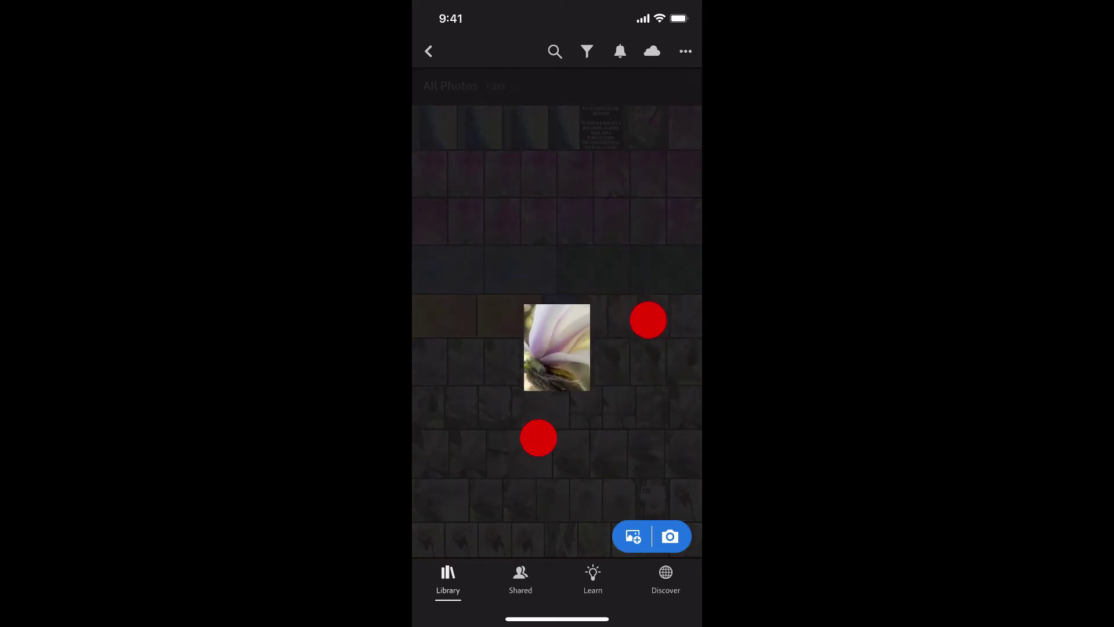
{"action": "scroll", "coordinate": [575, 366], "scroll_direction": "up", "scroll_amount": 3}
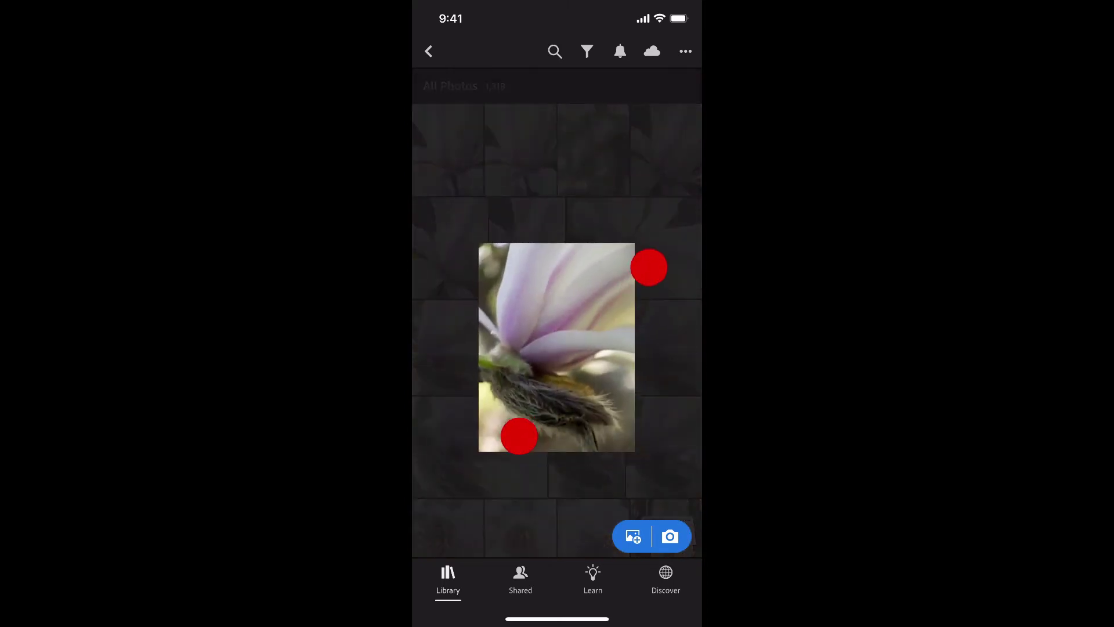
{"action": "left_click_drag", "start_coordinate": [601, 394], "coordinate": [601, 438]}
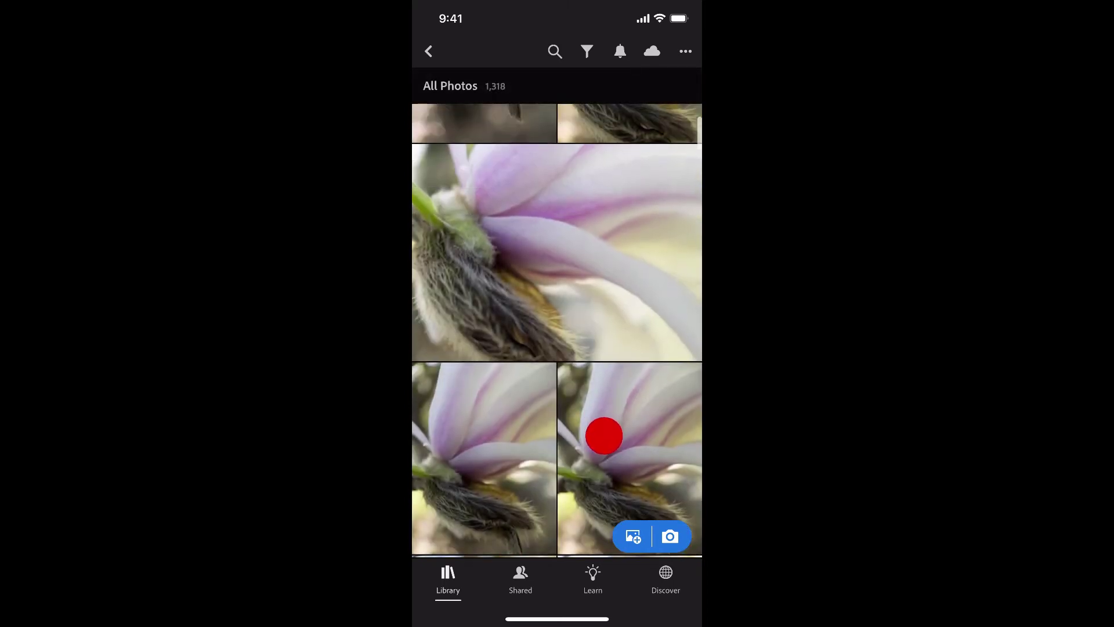
{"action": "mouse_move", "coordinate": [587, 366]}
{"action": "left_mouse_down"}
{"action": "mouse_move", "coordinate": [589, 464]}
{"action": "mouse_move", "coordinate": [601, 328]}
{"action": "left_mouse_up"}
Scroll through the enlarged All Photos grid of magnolia close-ups, about two per row
{"action": "left_click_drag", "start_coordinate": [597, 485], "coordinate": [597, 263]}
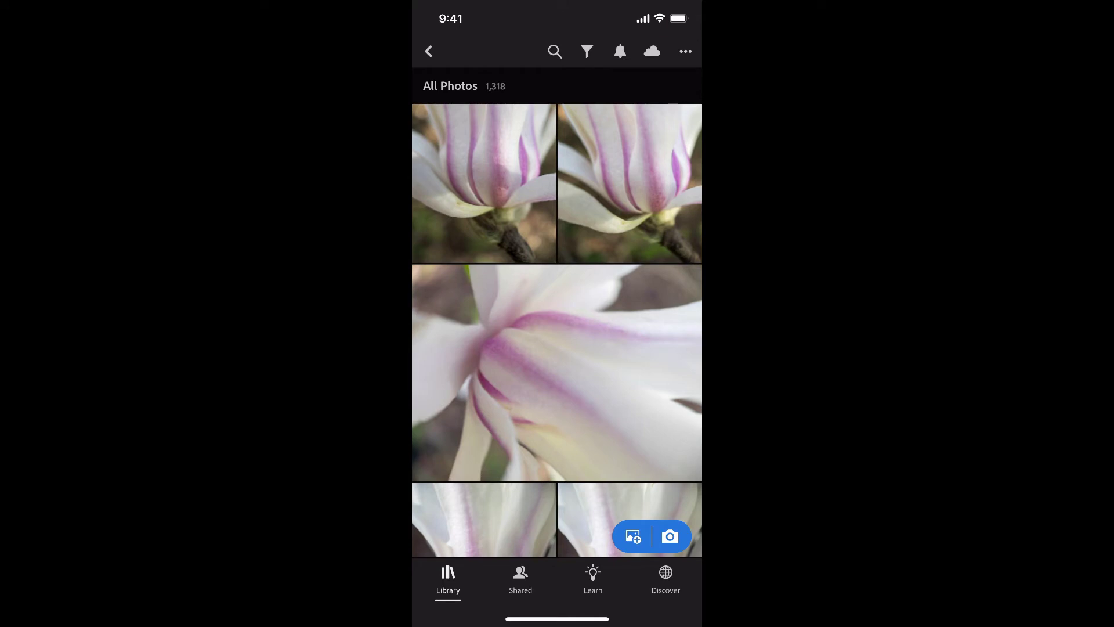
Open the large magnolia photo in Edit view and cycle from histogram to capture info and back
{"action": "left_click", "coordinate": [559, 368]}
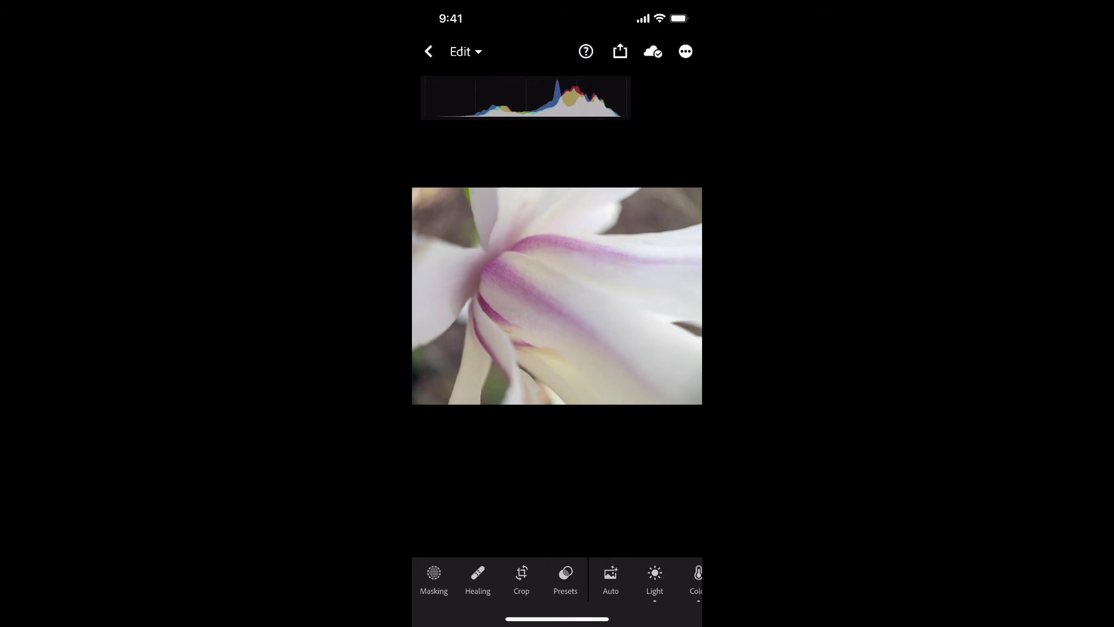
{"action": "left_click", "coordinate": [621, 270]}
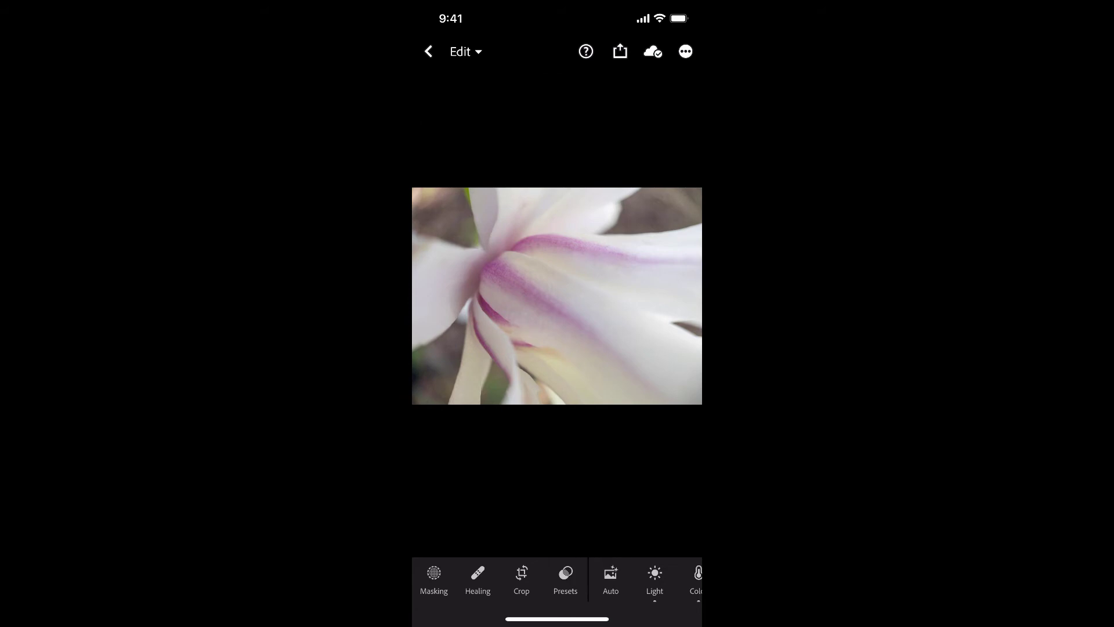
{"action": "left_click", "coordinate": [627, 267]}
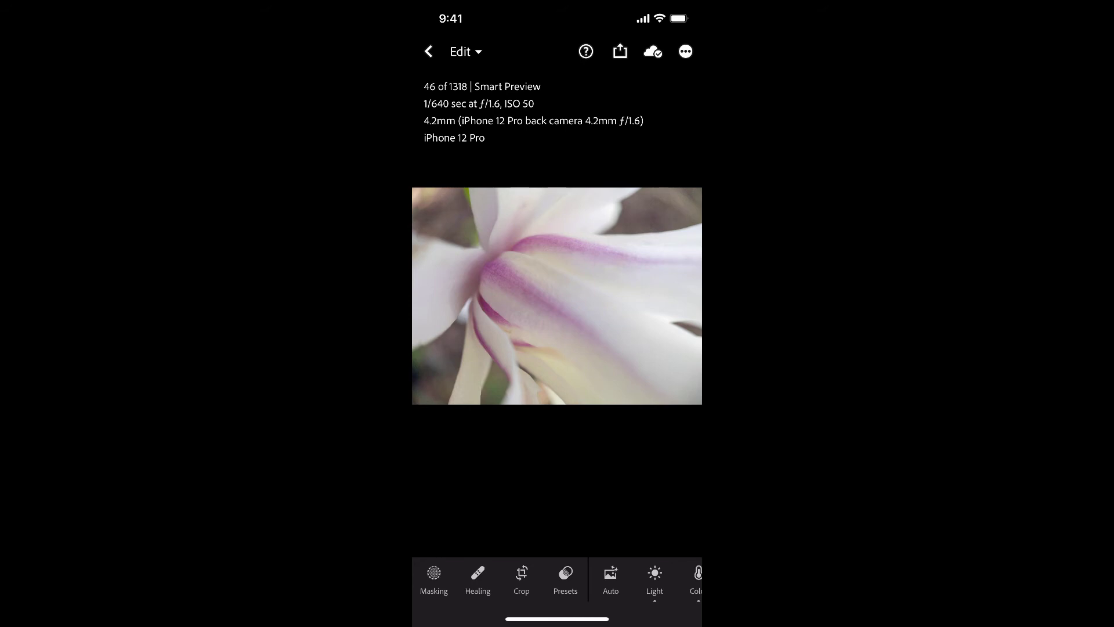
{"action": "left_click", "coordinate": [617, 266]}
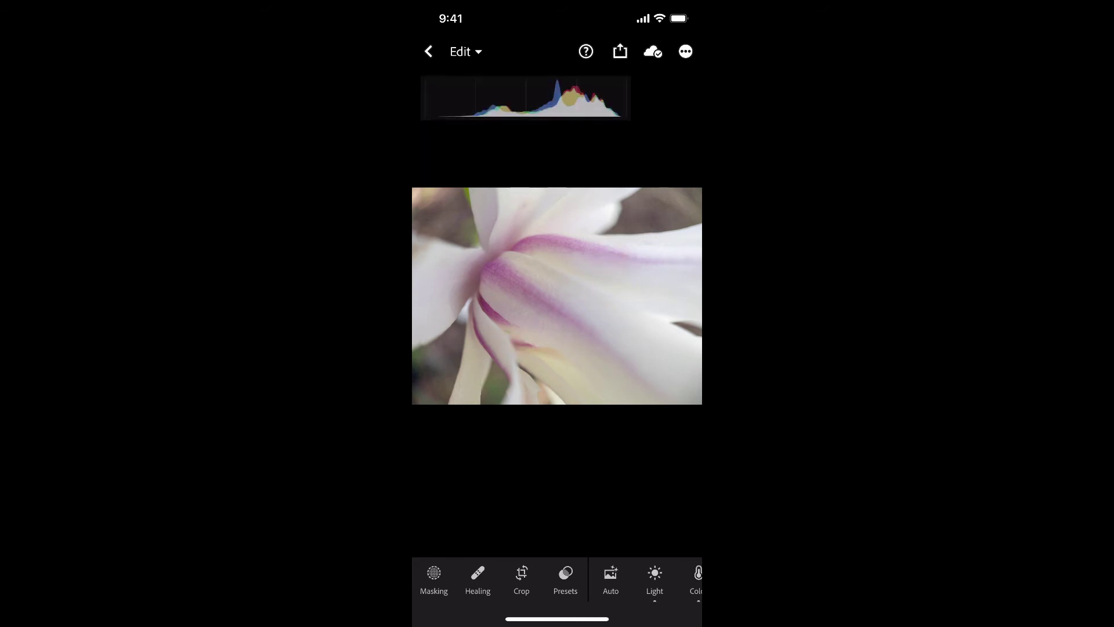
Swipe to another magnolia shot (photo 46 of 1318) and hide its histogram
{"action": "left_click_drag", "start_coordinate": [662, 392], "coordinate": [502, 393]}
{"action": "mouse_move", "coordinate": [644, 383]}
{"action": "left_mouse_down"}
{"action": "mouse_move", "coordinate": [495, 383]}
{"action": "mouse_move", "coordinate": [665, 366]}
{"action": "left_mouse_up"}
{"action": "left_click", "coordinate": [620, 265]}
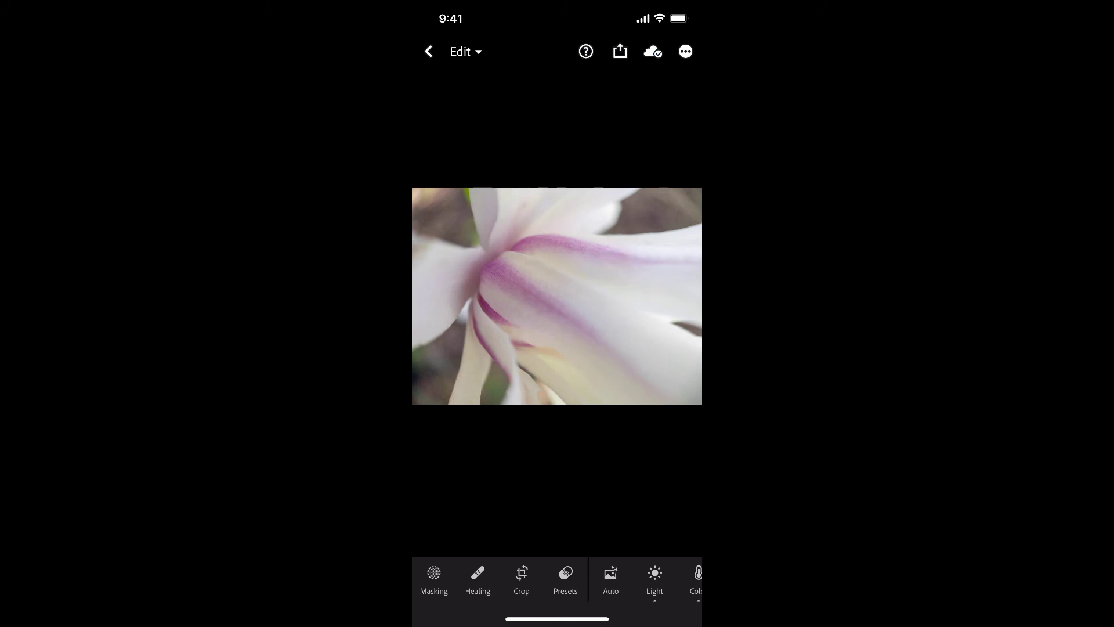